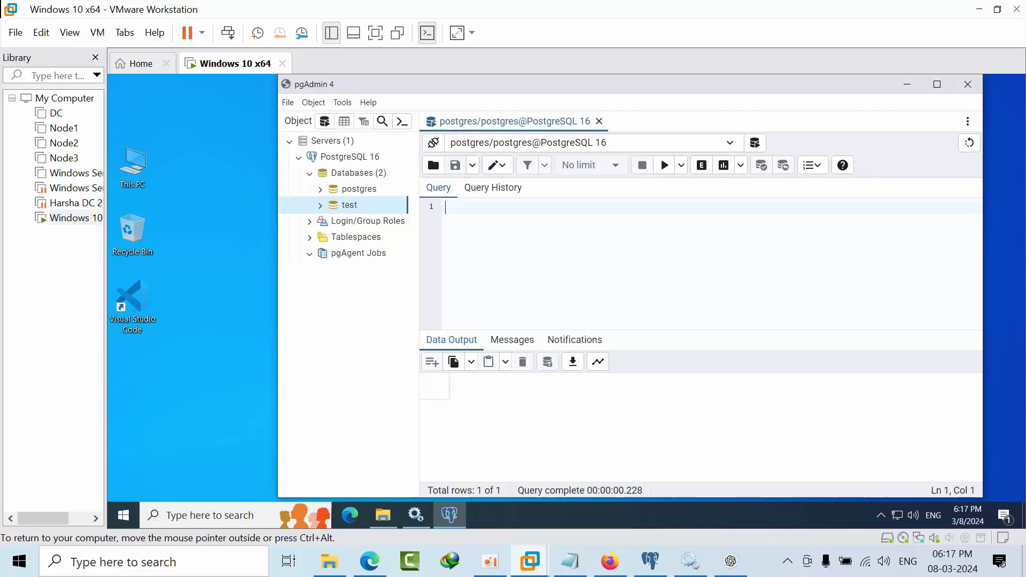
Launch the PSQL Tool for the selected test database
left_click(402, 122)
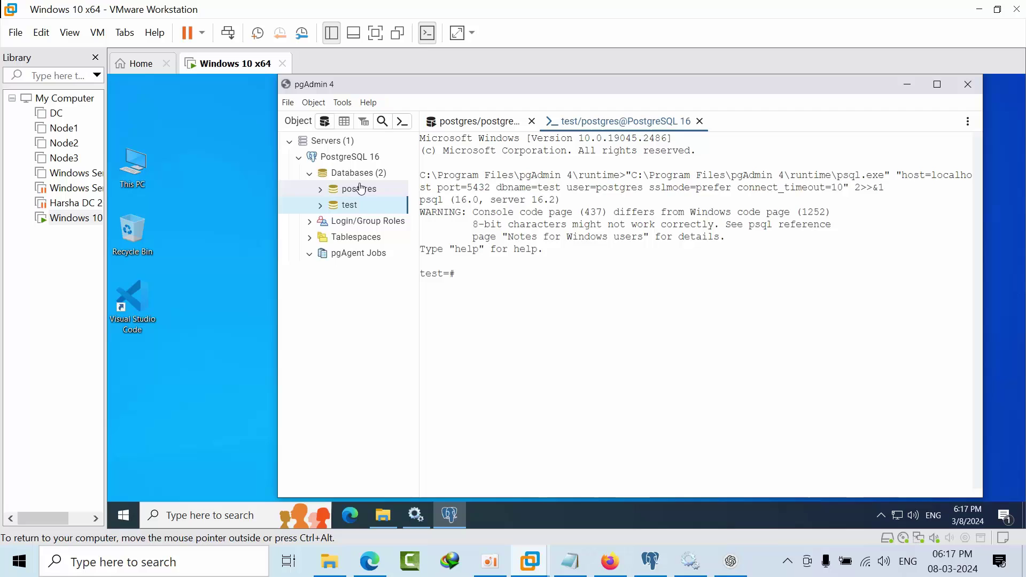
Focus the test terminal, then start a second PSQL Tool session on the postgres database
left_click(491, 273)
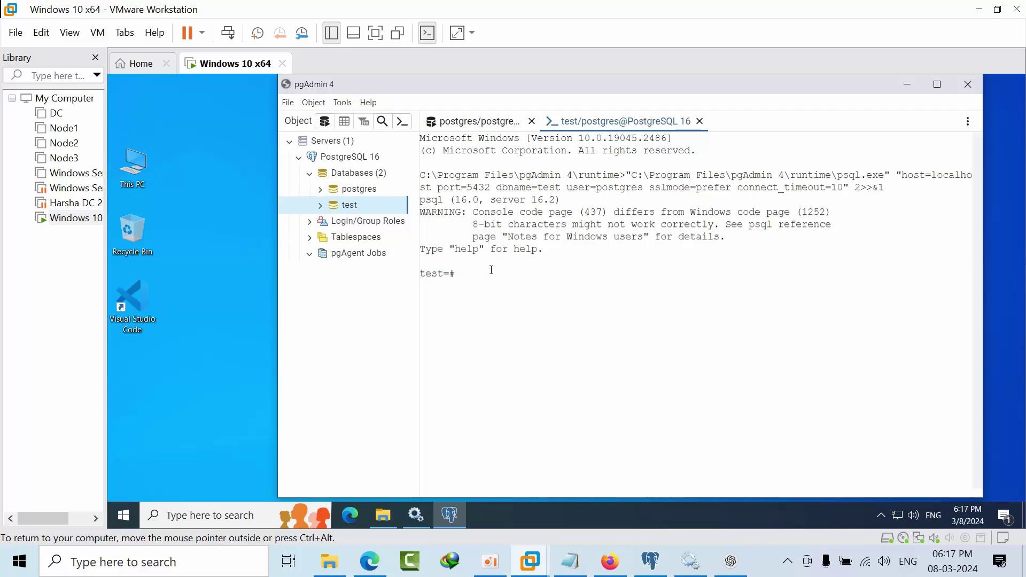
left_click(353, 189)
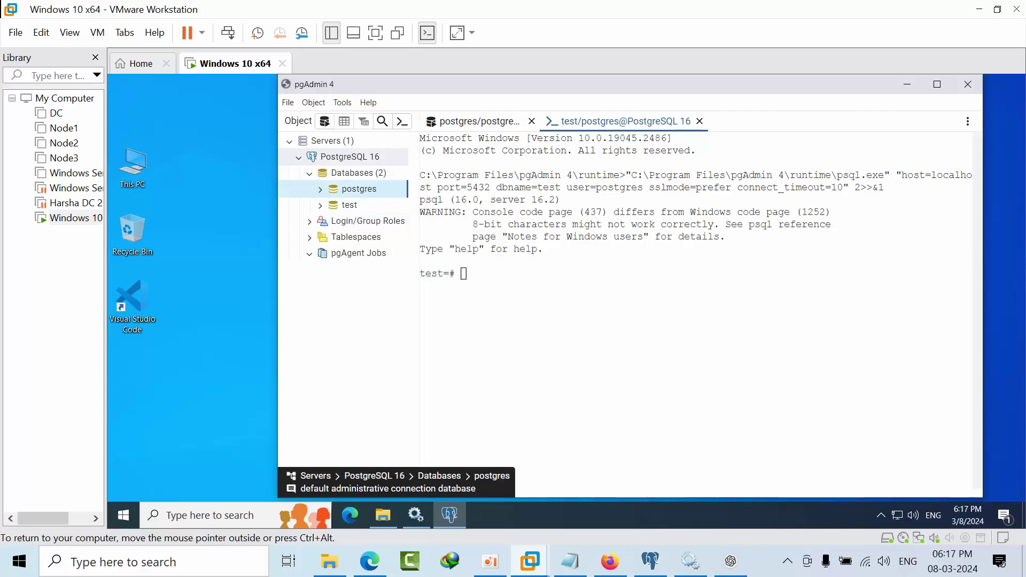
left_click(402, 120)
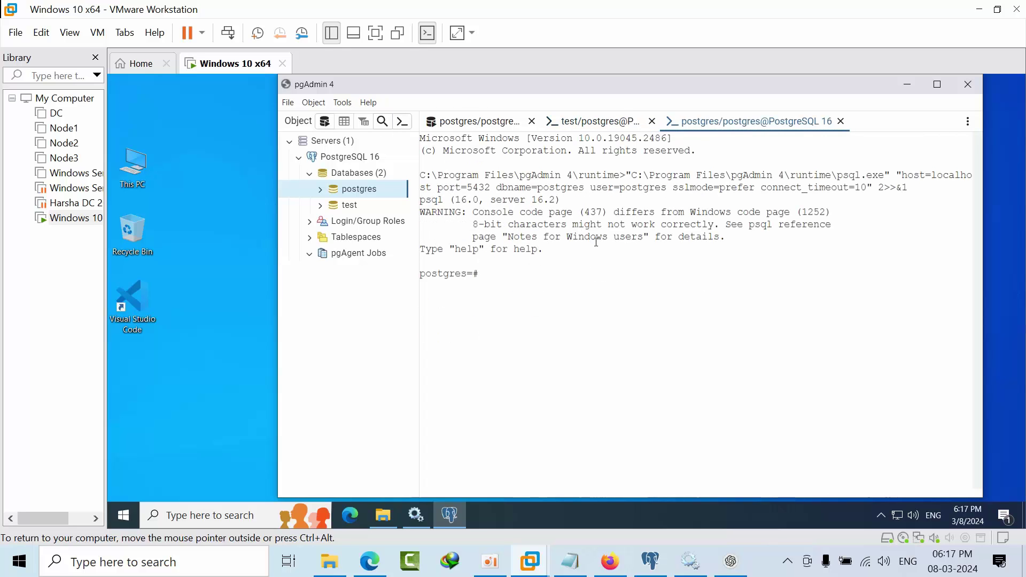
left_click(555, 289)
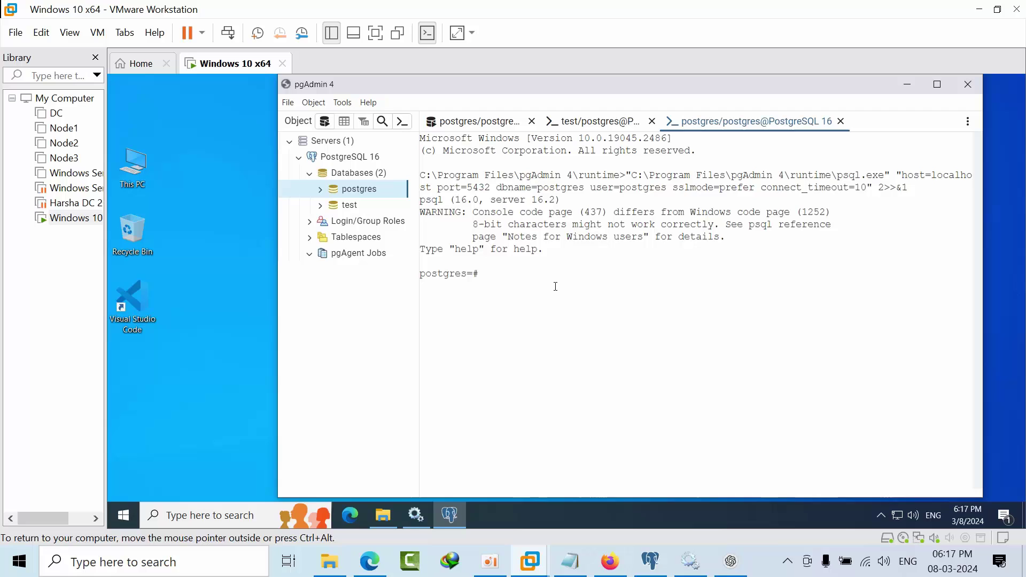
type("\\")
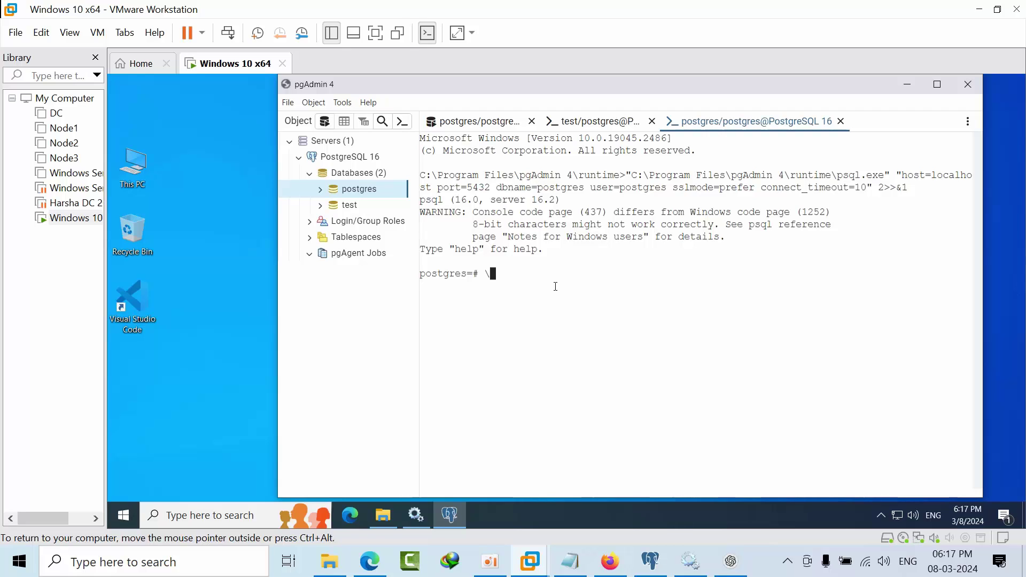
type("l")
Run \l, then highlight the postgres name and its collation value in the listing
key("Return")
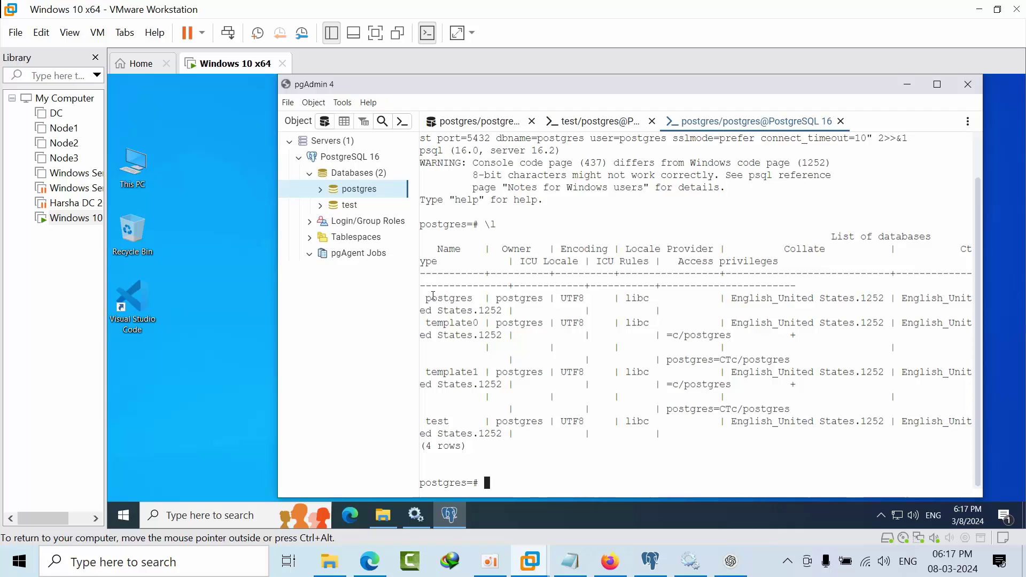
double_click(468, 300)
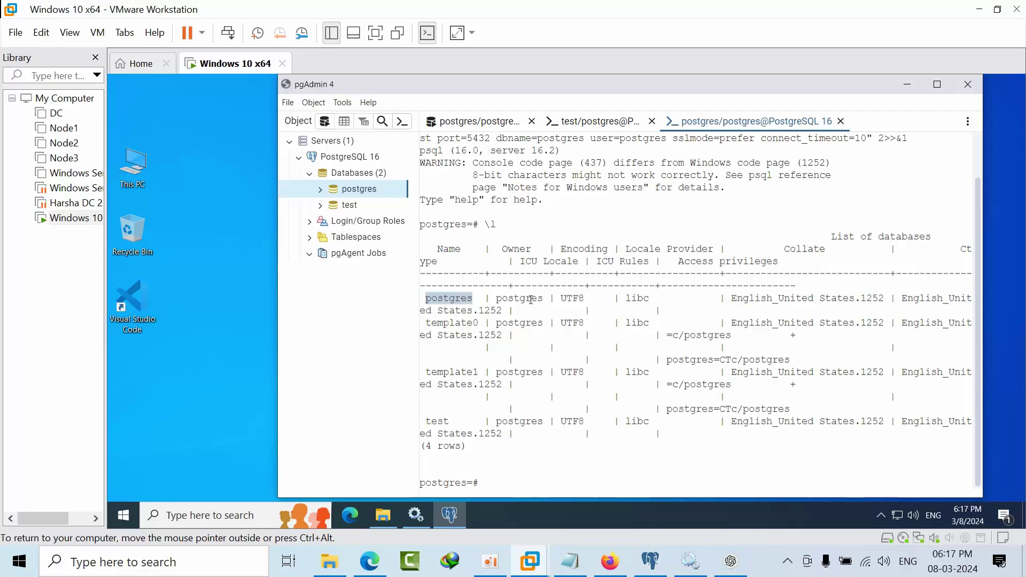
left_click(530, 300)
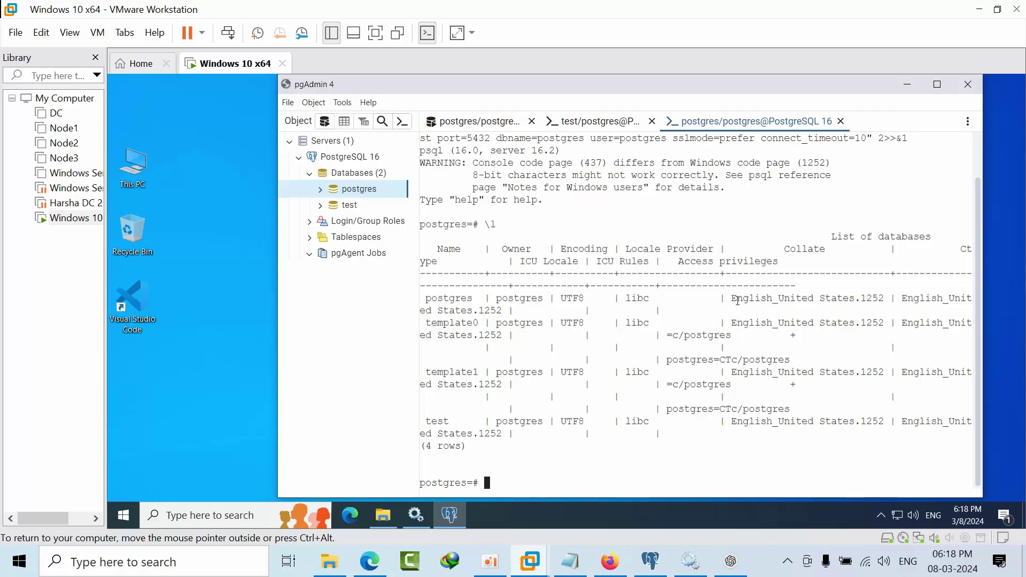
left_click_drag(843, 298, 886, 298)
left_click(936, 300)
type("\\l")
type("=")
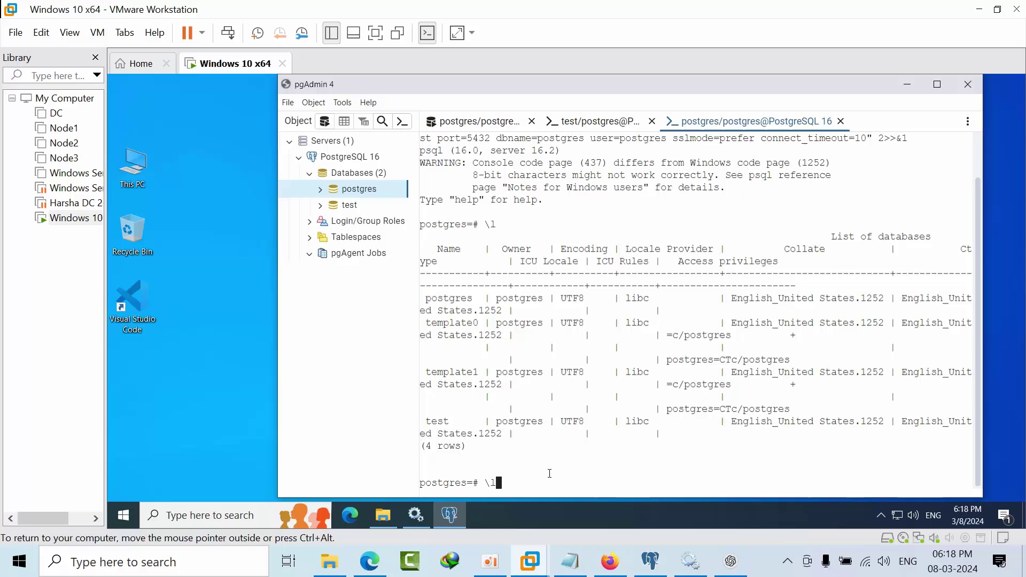
Correct the typo, run \l+, and highlight the postgres size of 8332 kB
key("BackSpace")
type("+")
key("Return")
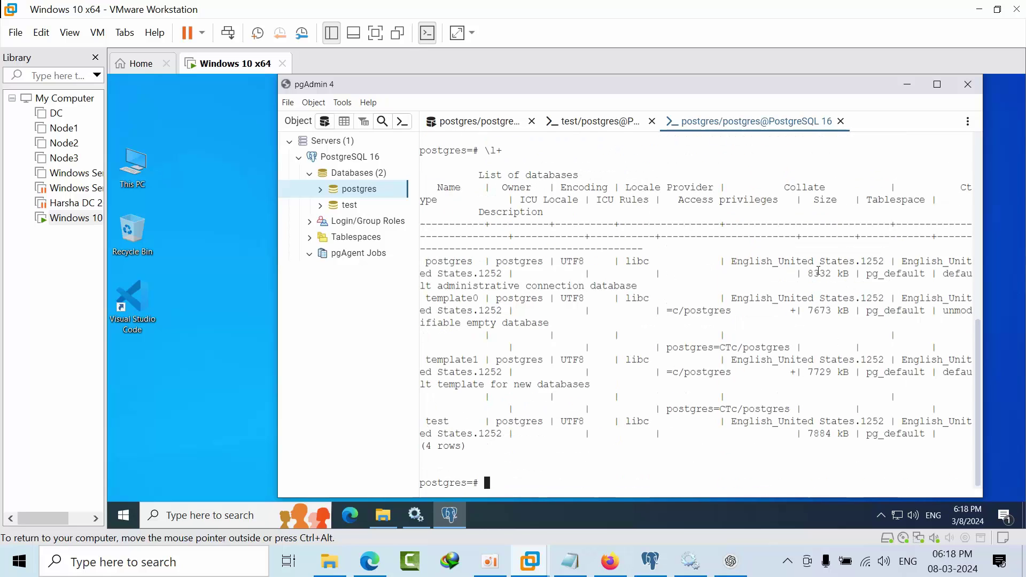
left_click_drag(806, 274, 864, 273)
left_click(971, 285)
scroll(874, 364, "up", 3)
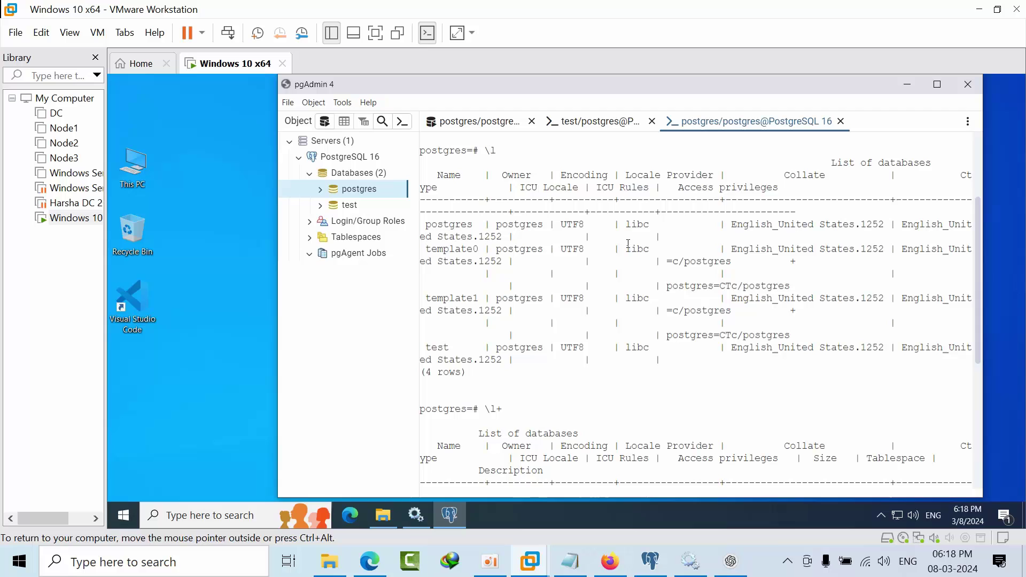
scroll(764, 282, "down", 3)
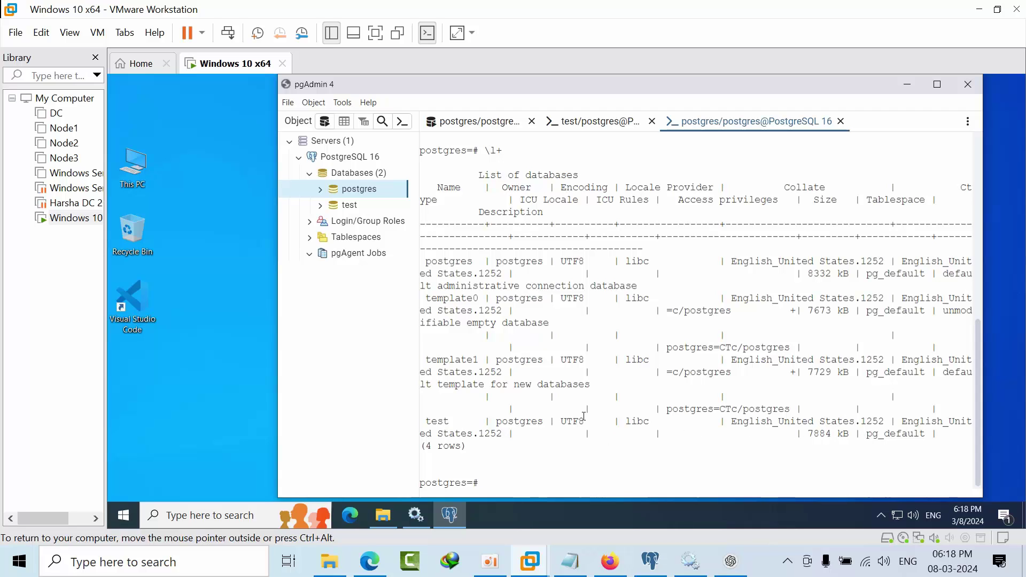
type("selec")
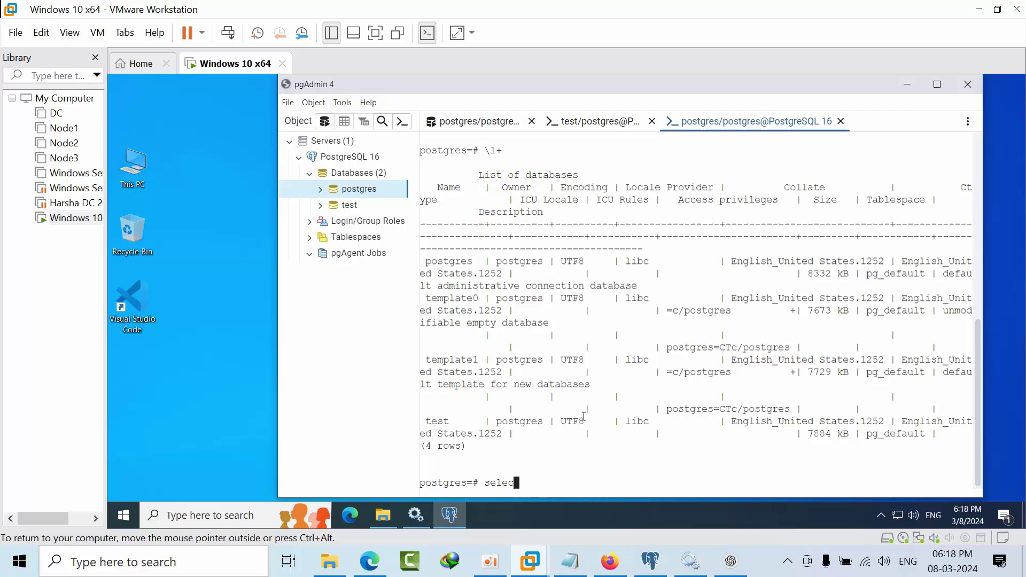
type("t")
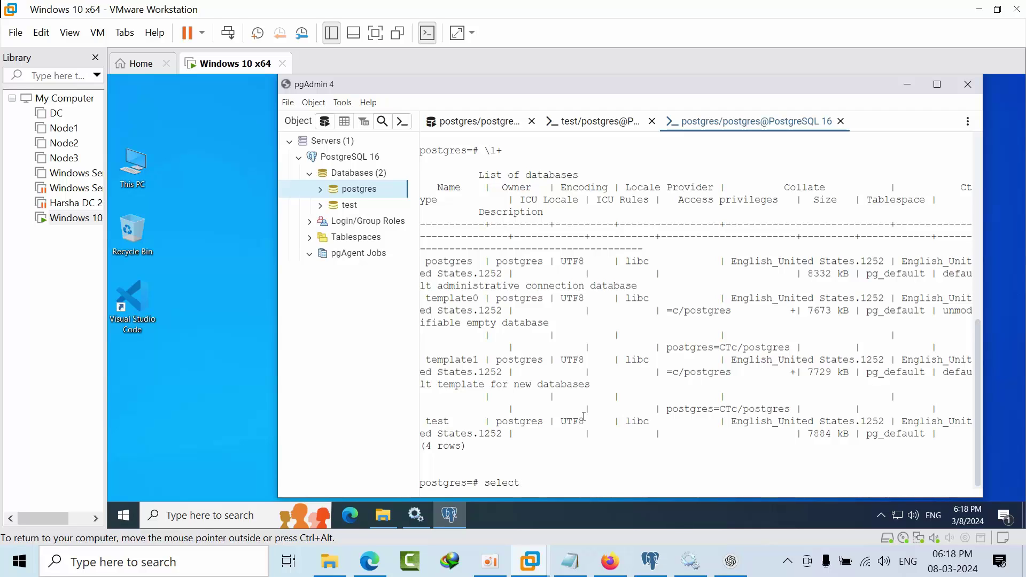
type(" * from pg_")
type("database")
type(";")
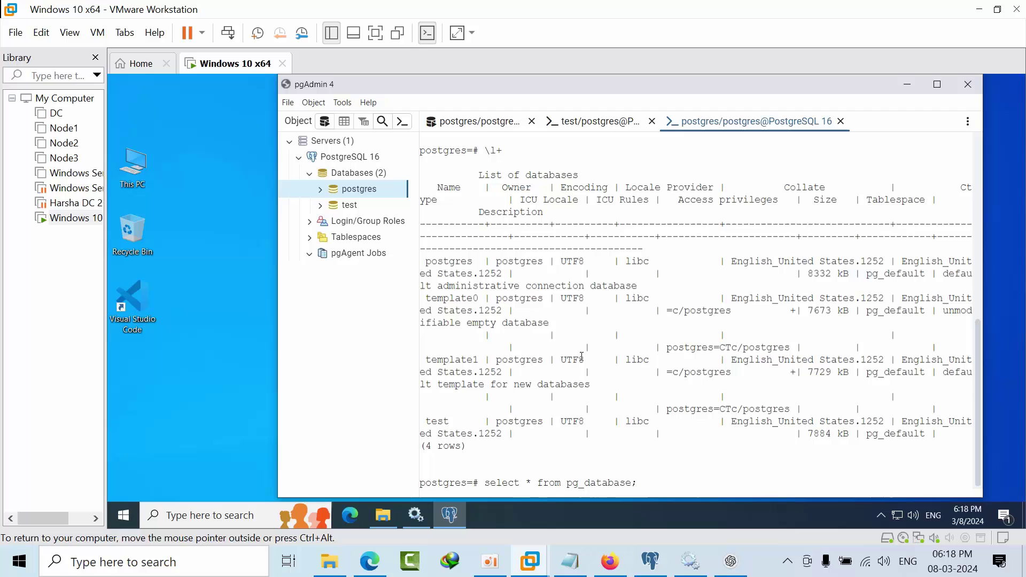
Run select * from pg_database; in the postgres session
key("Return")
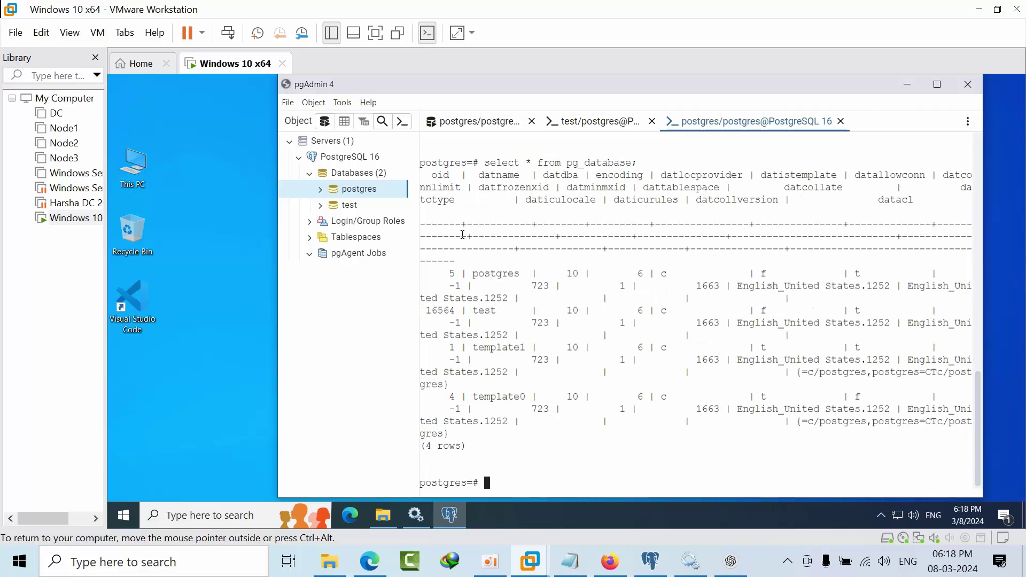
Recall the pg_database query, swap * for datname, and run it, which fails
key("Up")
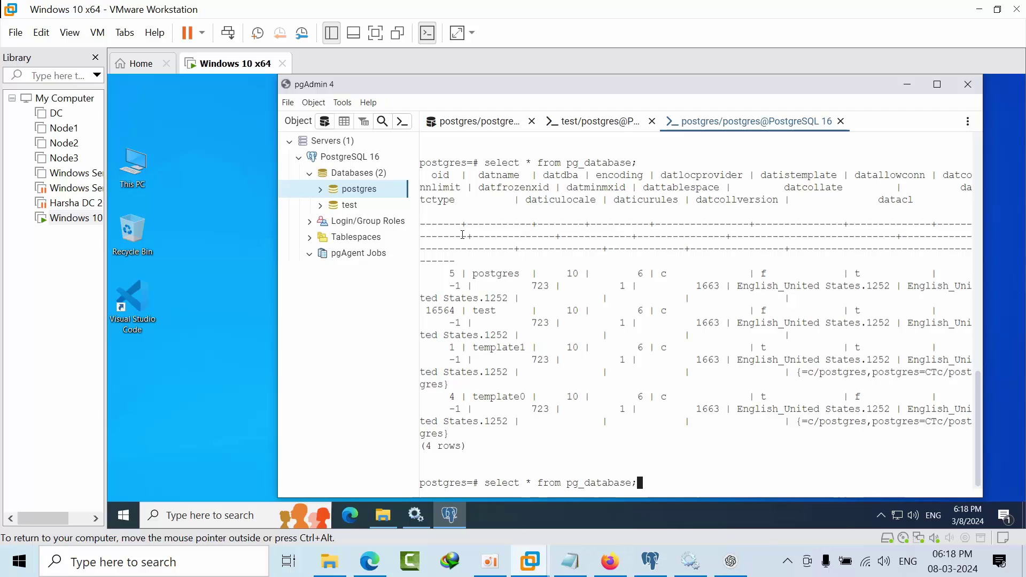
key("Left")
key("Left")
key("Left")
key("Left")
key("Left")
key("Left")
key("BackSpace")
type("dat")
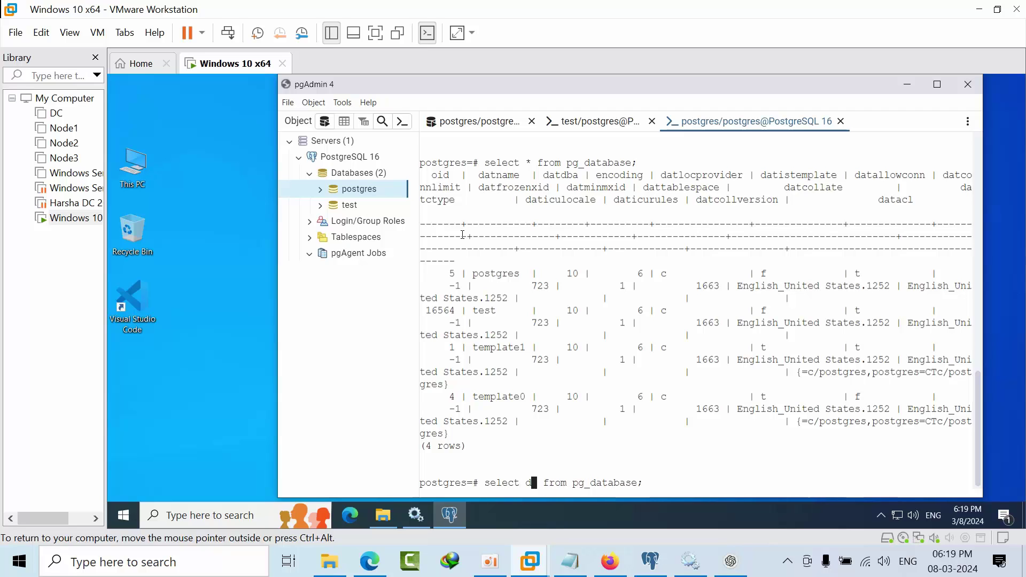
type("name")
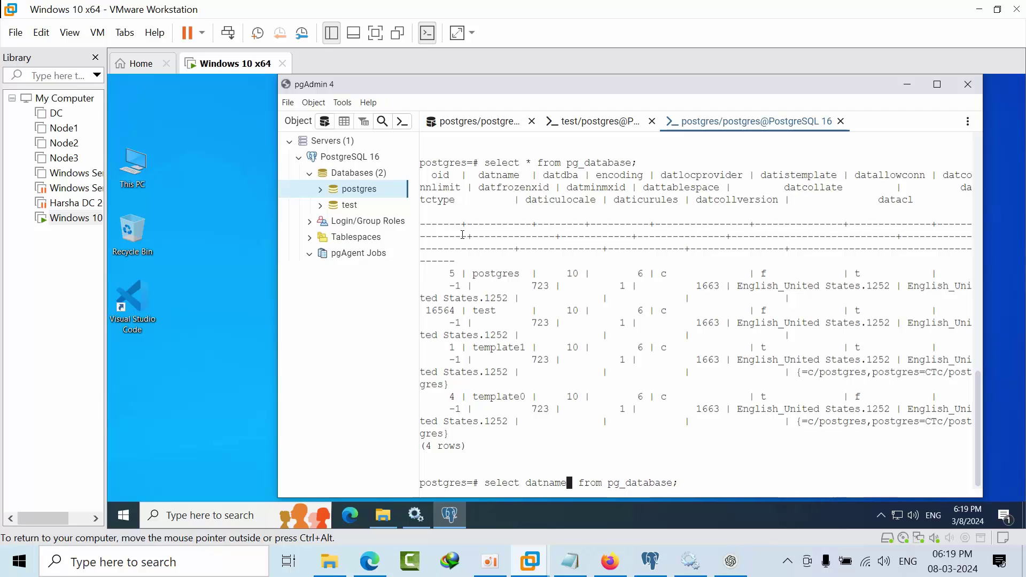
type("*")
key("Return")
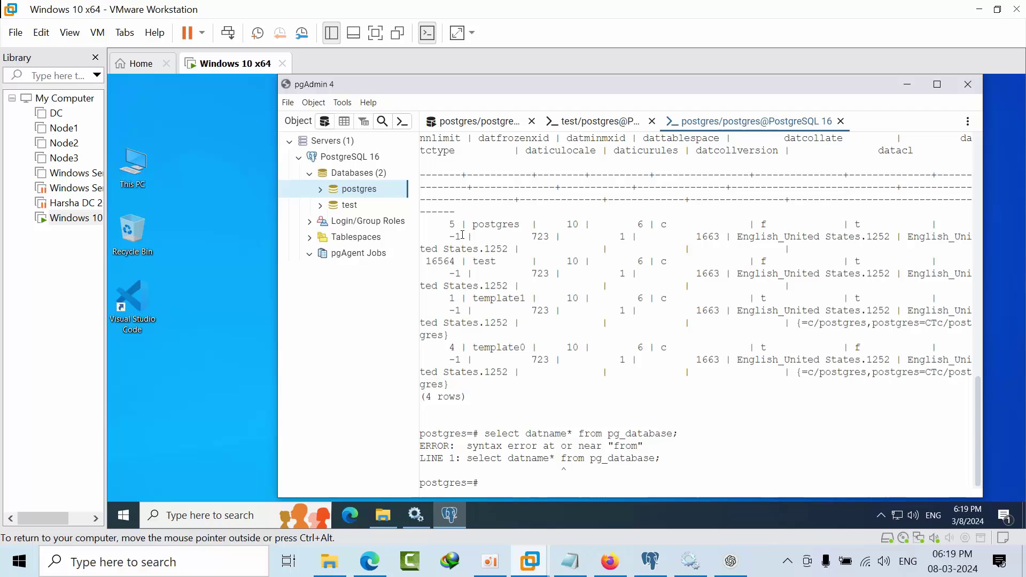
Remove the stray asterisk after datname and rerun the query
key("Up")
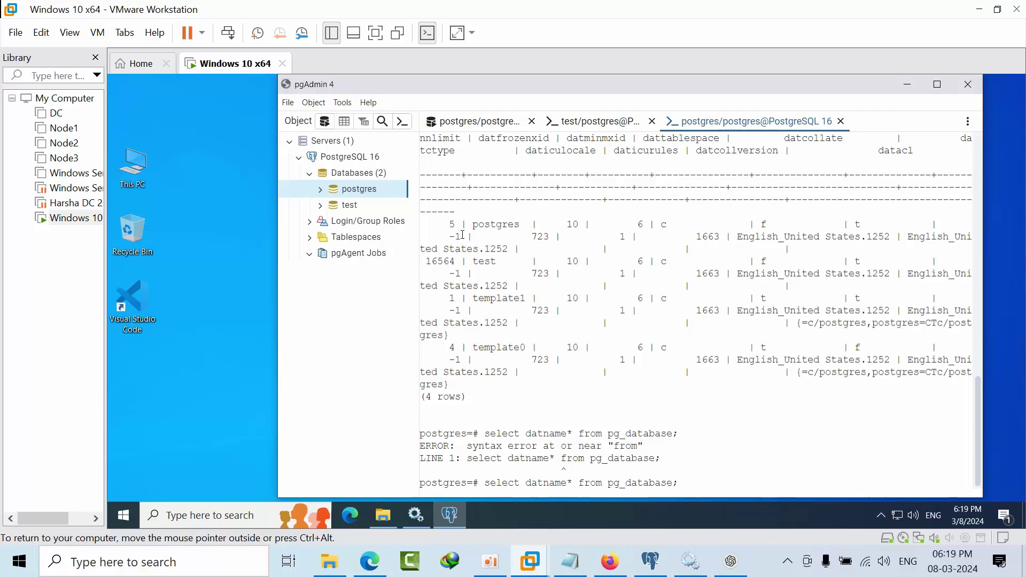
key("ctrl+Left")
key("ctrl+Left")
key("Left")
key("Left")
key("Left")
key("BackSpace")
key("Return")
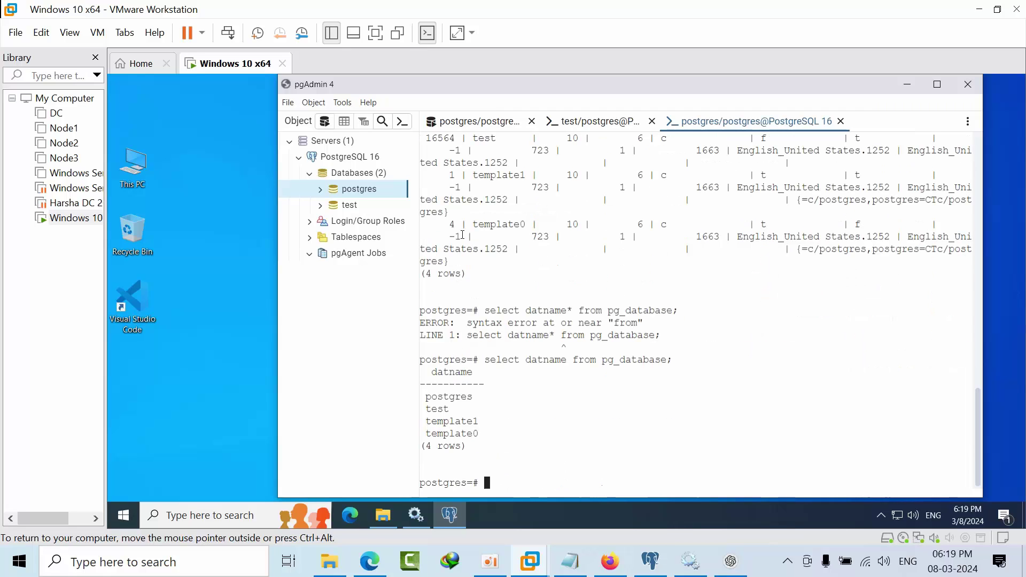